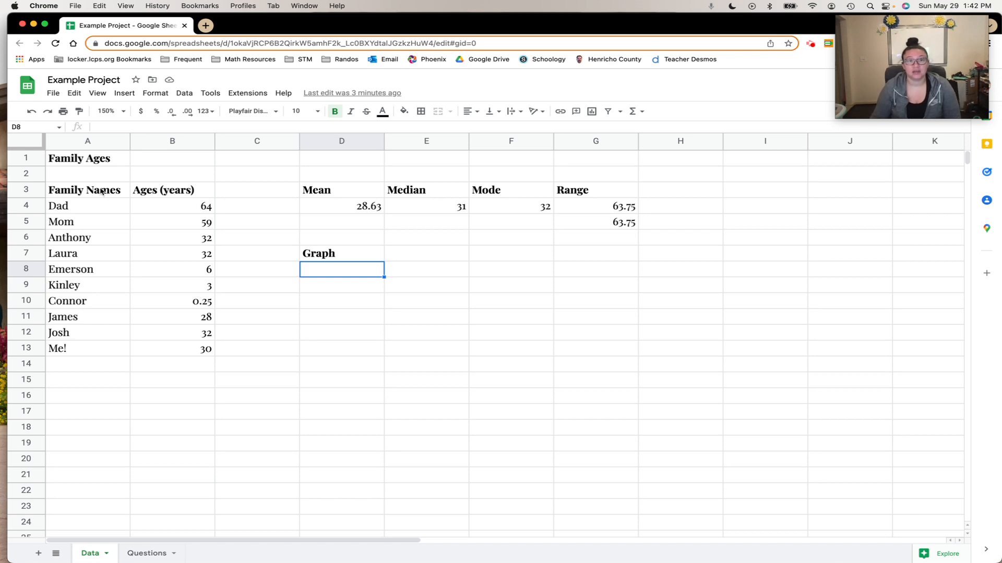
# Insert a chart from the family names and ages in A3:B13
pyautogui.moveTo(101, 191); pyautogui.dragTo(179, 357)
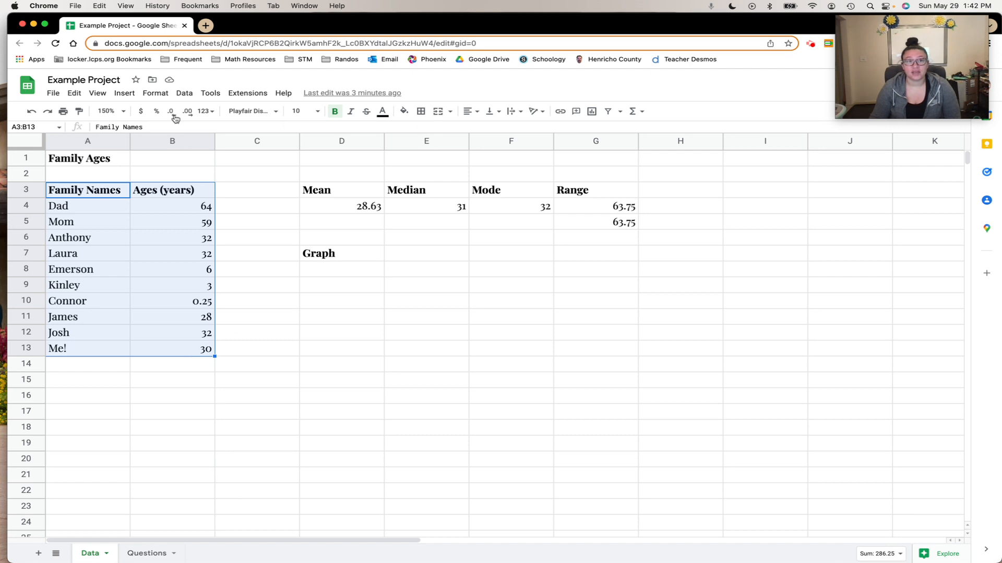
pyautogui.click(128, 97)
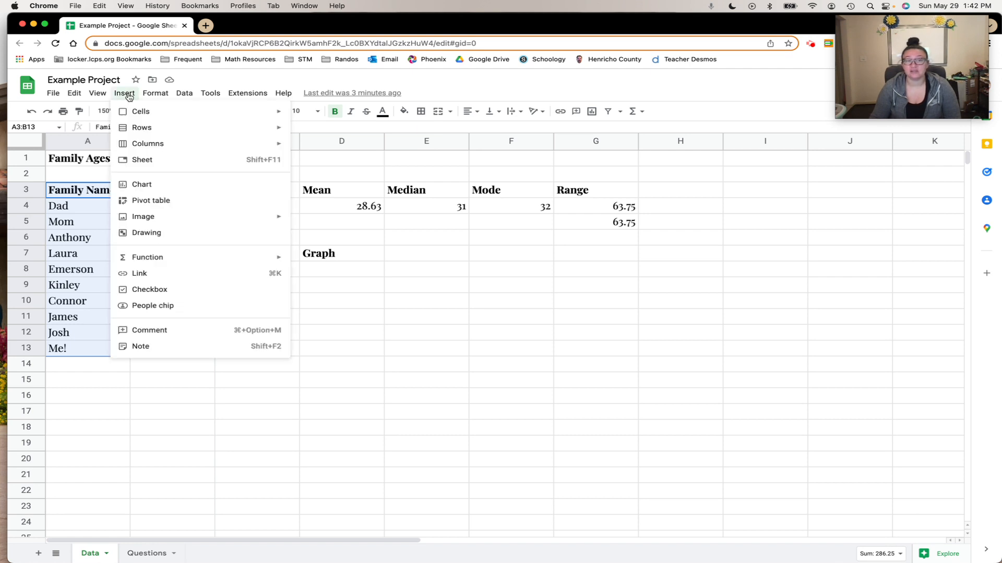
pyautogui.click(161, 191)
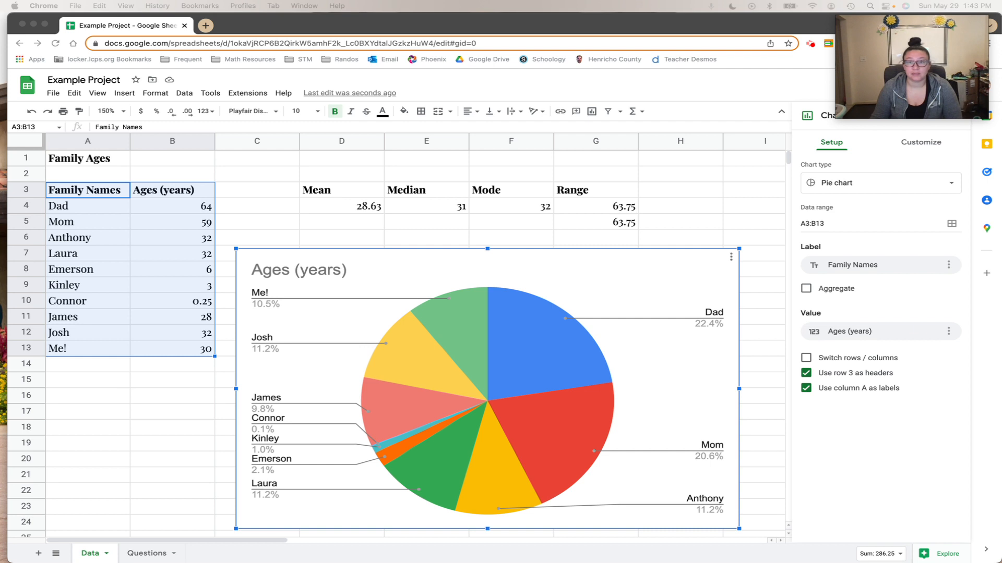
# Browse the chart types and change the chart to the suggested column chart
pyautogui.click(861, 184)
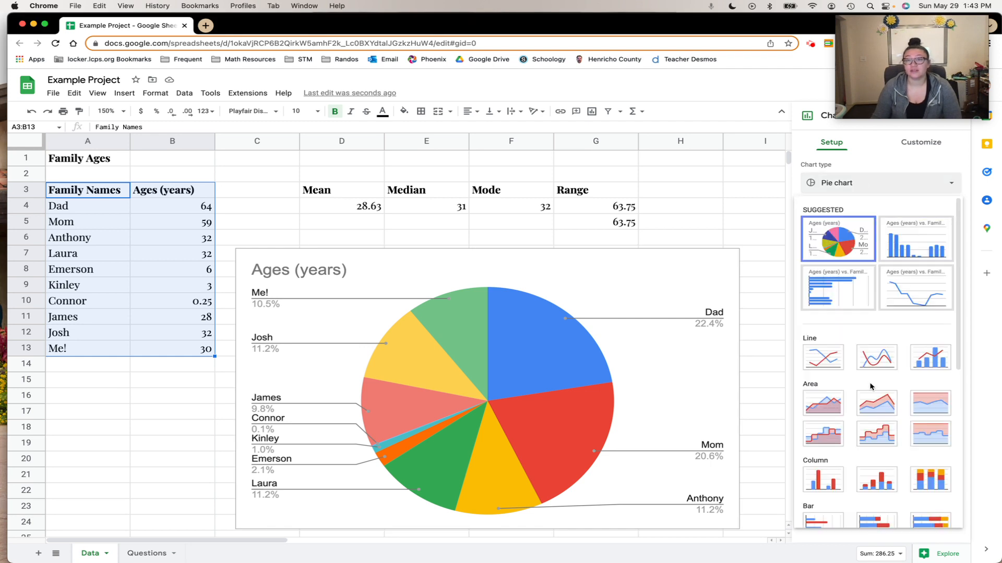
pyautogui.scroll(-5, 870, 386)
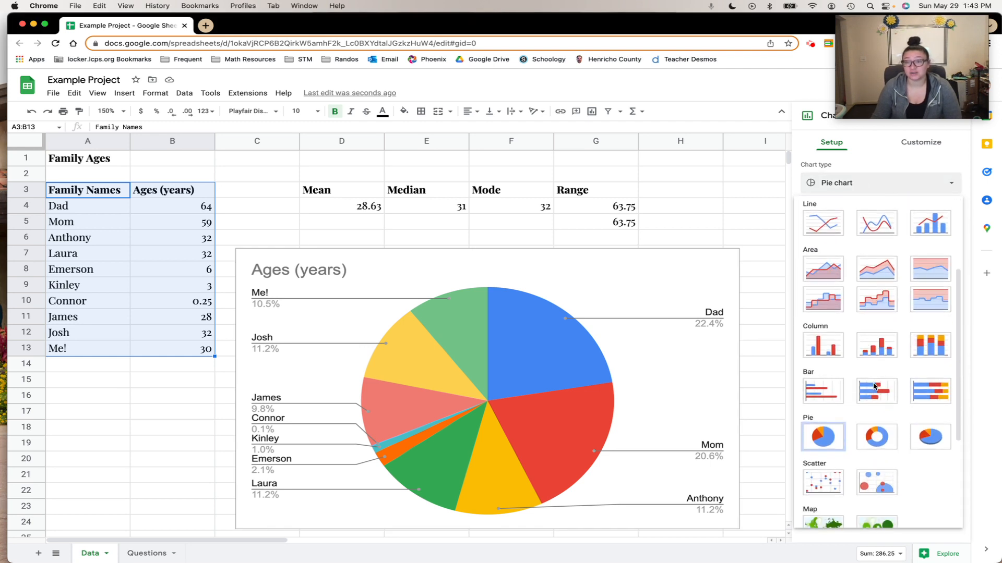
pyautogui.scroll(-2, 875, 386)
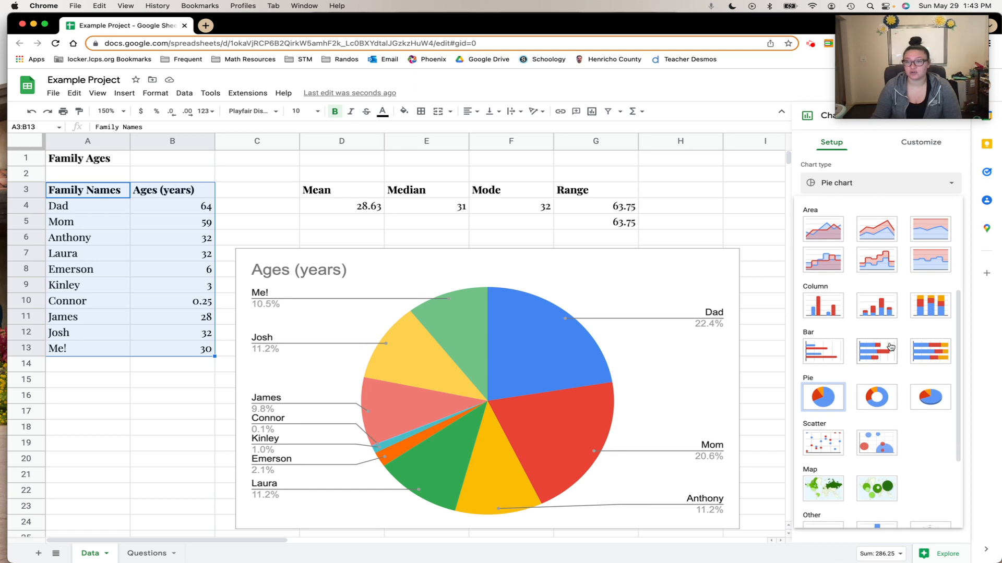
pyautogui.scroll(-4, 891, 365)
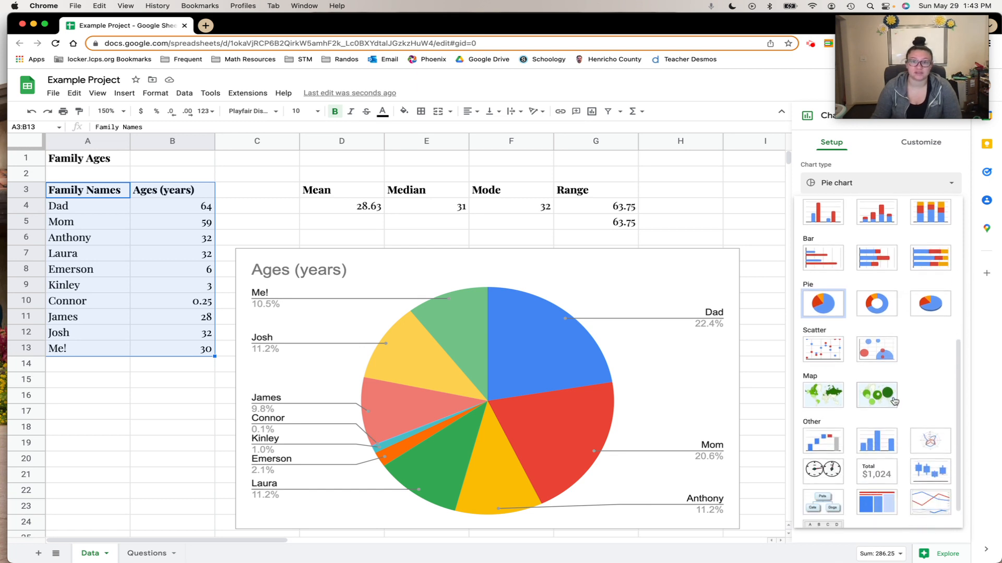
pyautogui.scroll(-1, 894, 401)
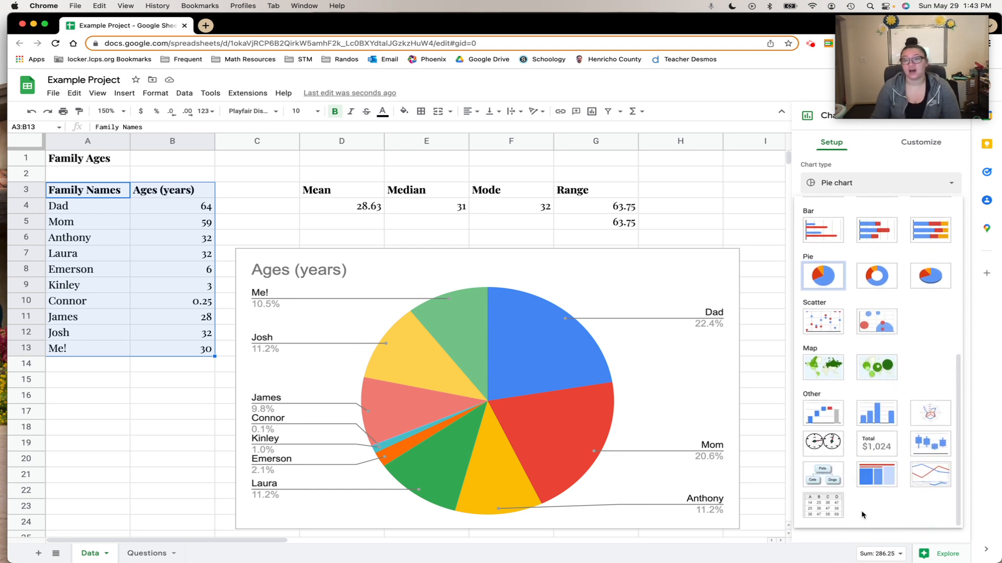
pyautogui.scroll(1, 907, 417)
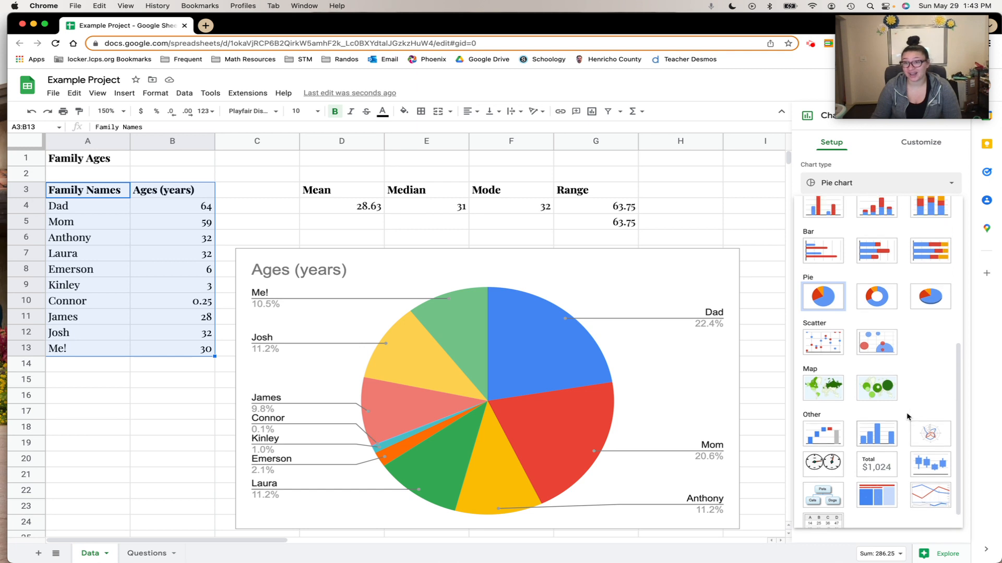
pyautogui.scroll(10, 907, 416)
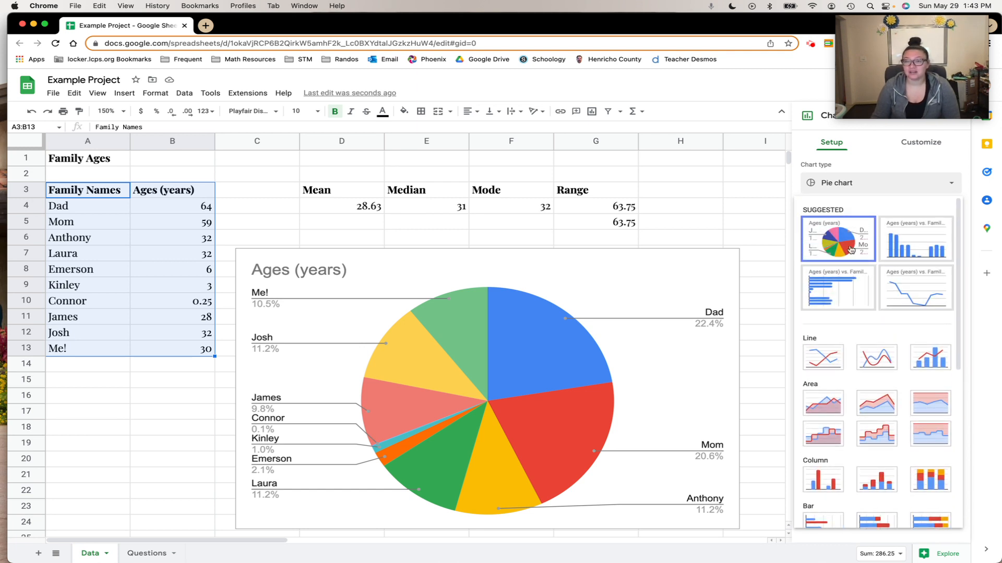
pyautogui.click(909, 250)
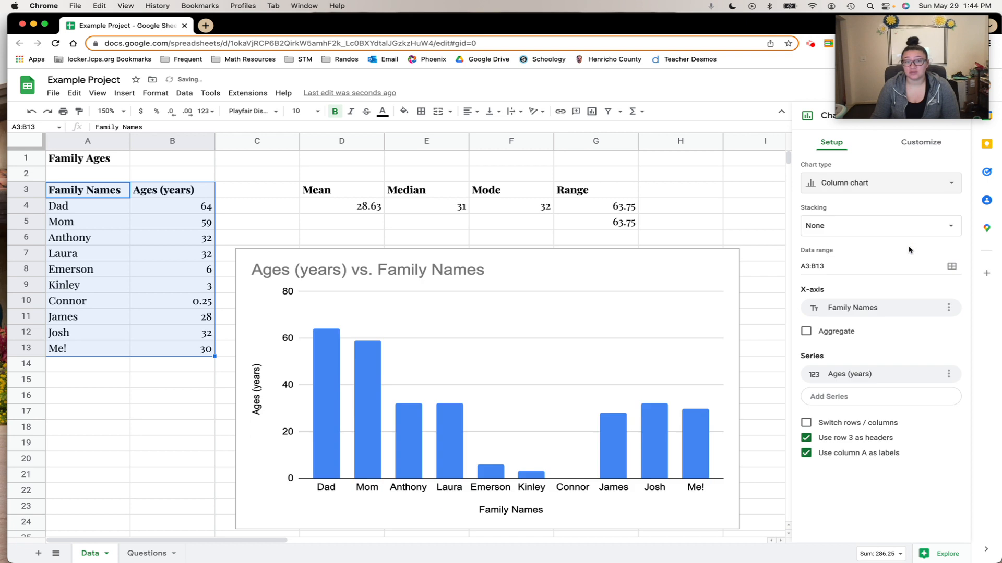
# Switch the chart to a bar chart and then back to a column chart
pyautogui.click(874, 187)
pyautogui.click(854, 301)
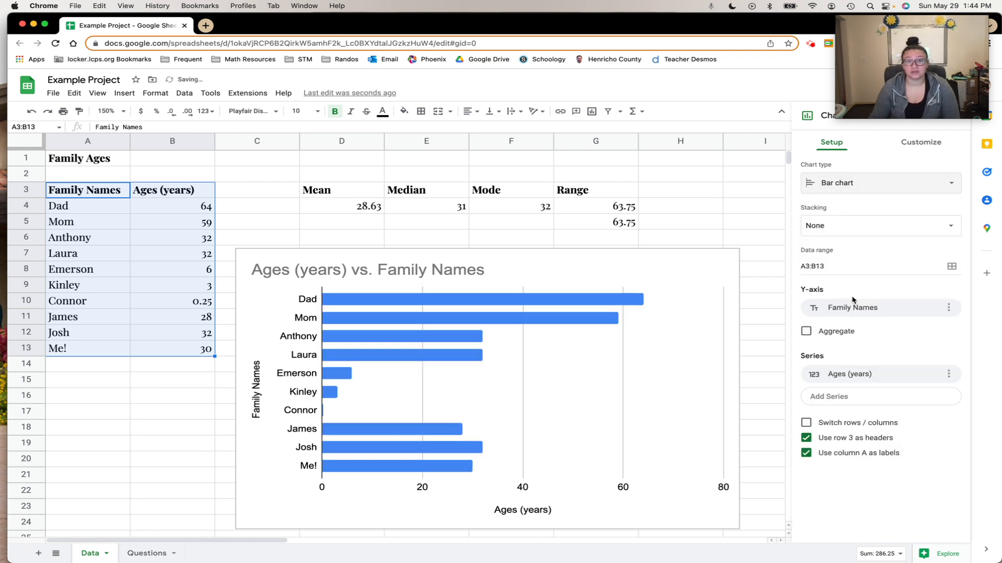
pyautogui.click(911, 183)
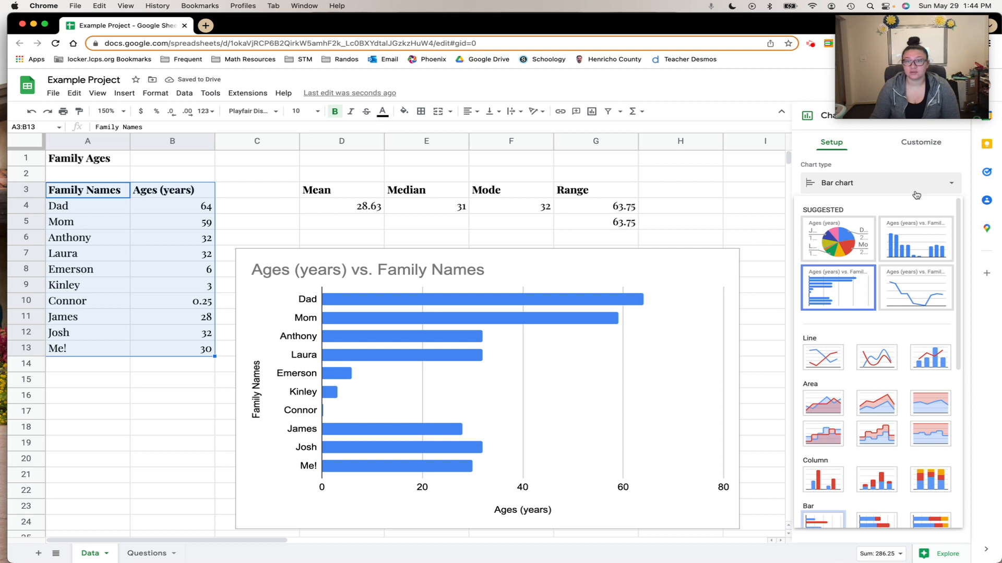
pyautogui.click(924, 236)
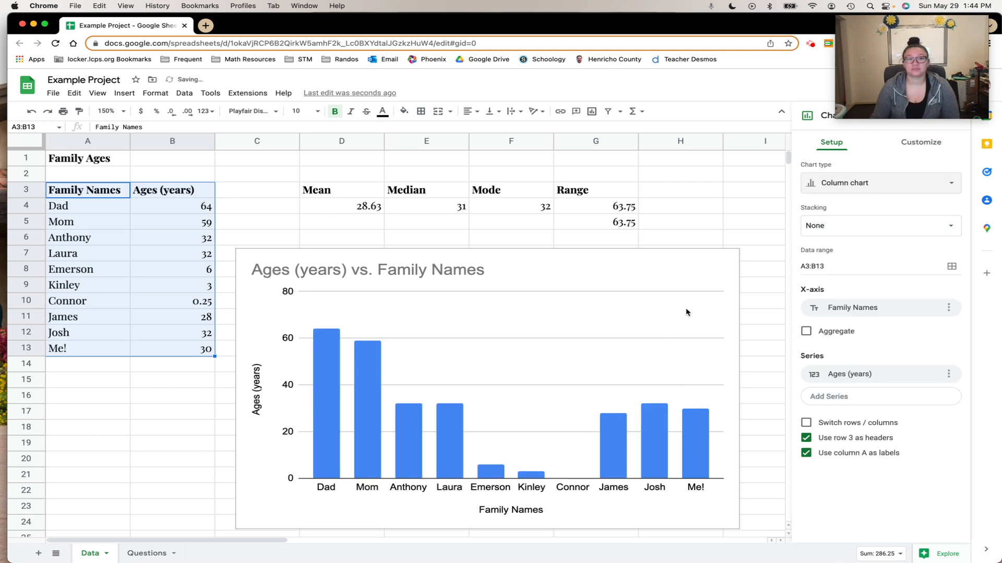
# Retitle the chart as Family Agese
pyautogui.click(485, 271)
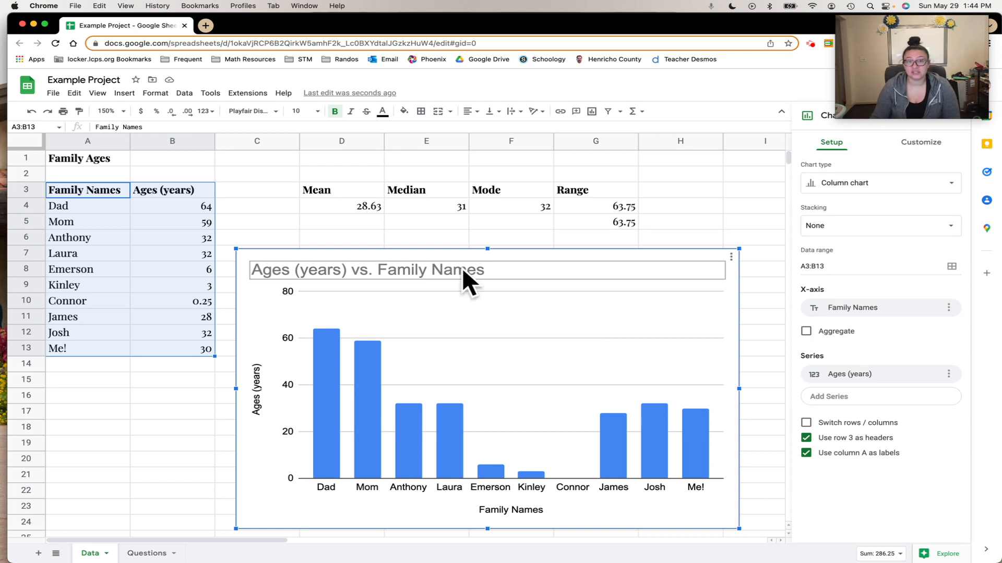
pyautogui.doubleClick(485, 272)
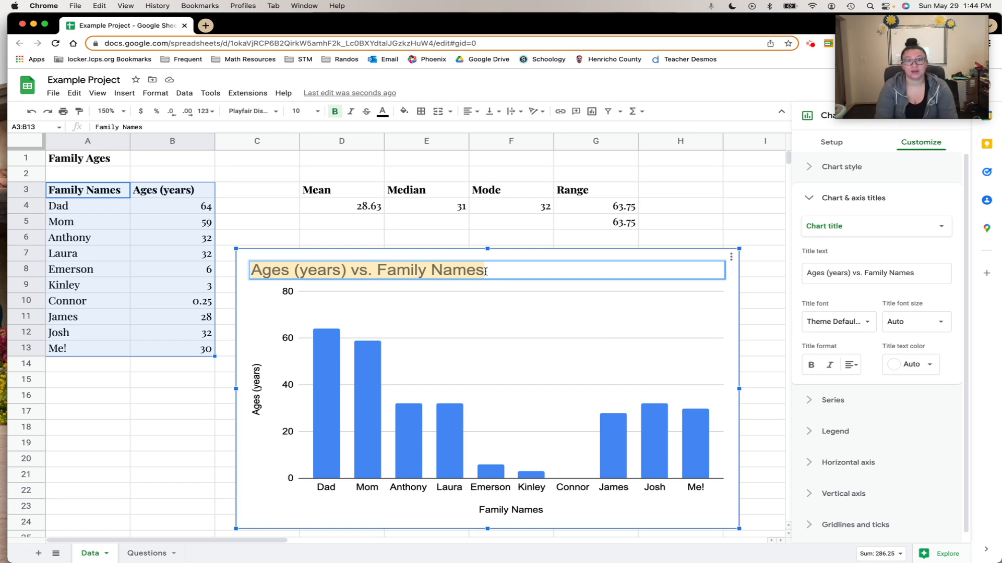
pyautogui.write('Family A')
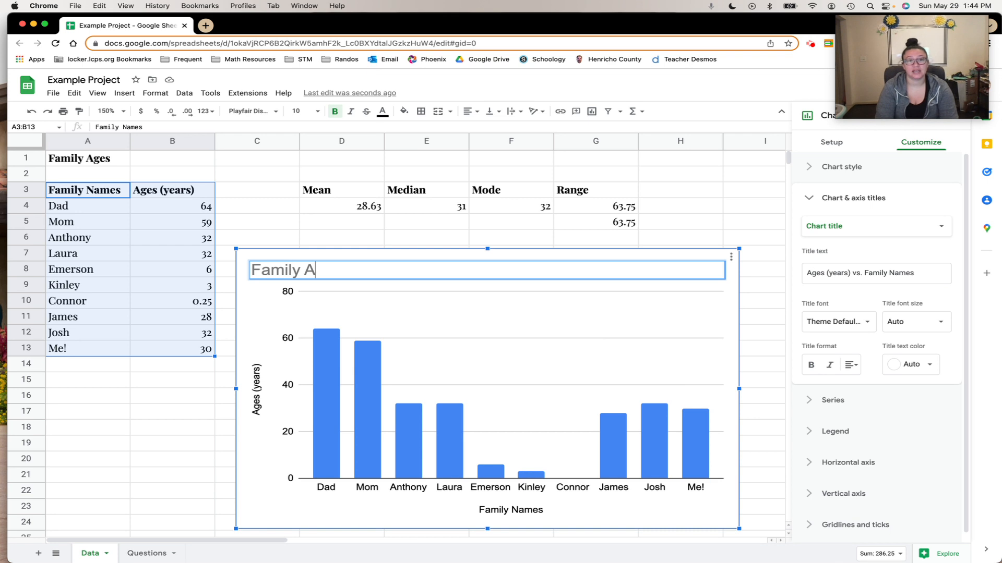
pyautogui.write('gese')
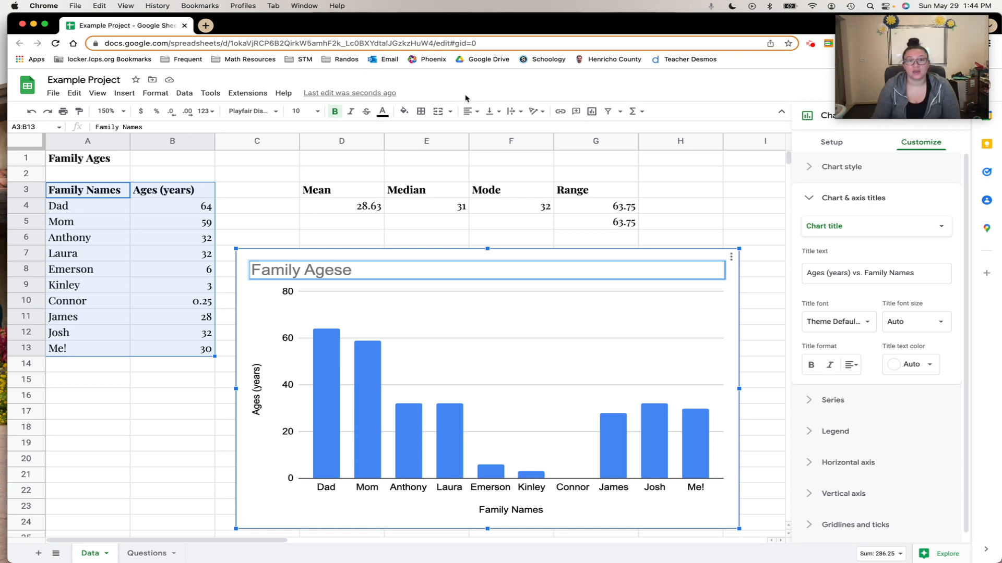
# Center-align the selected cells A3:B13 horizontally
pyautogui.click(468, 111)
pyautogui.click(480, 129)
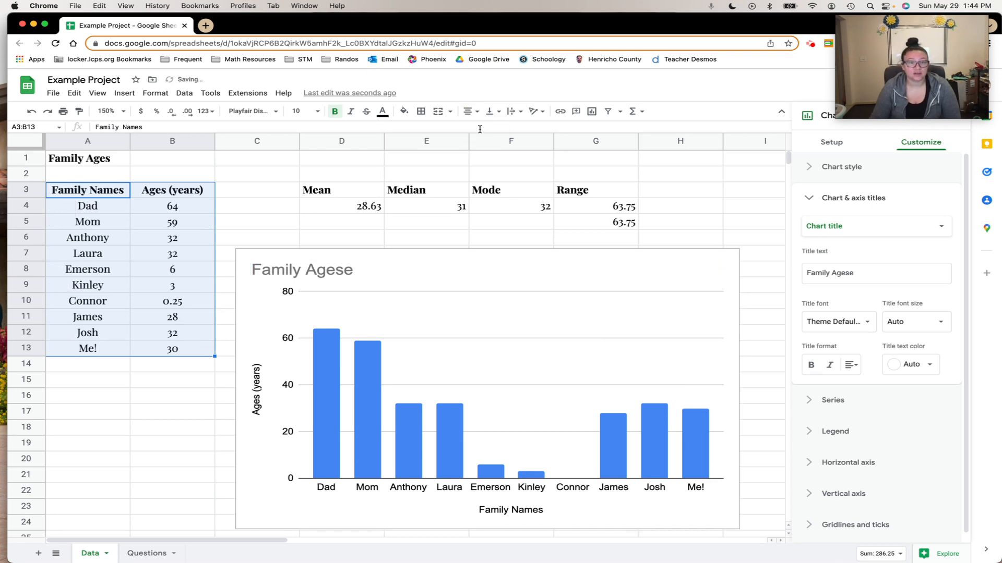
# Correct the chart title to Family Ages by removing the extra final letter, and center the title
pyautogui.click(348, 269)
pyautogui.click(347, 270)
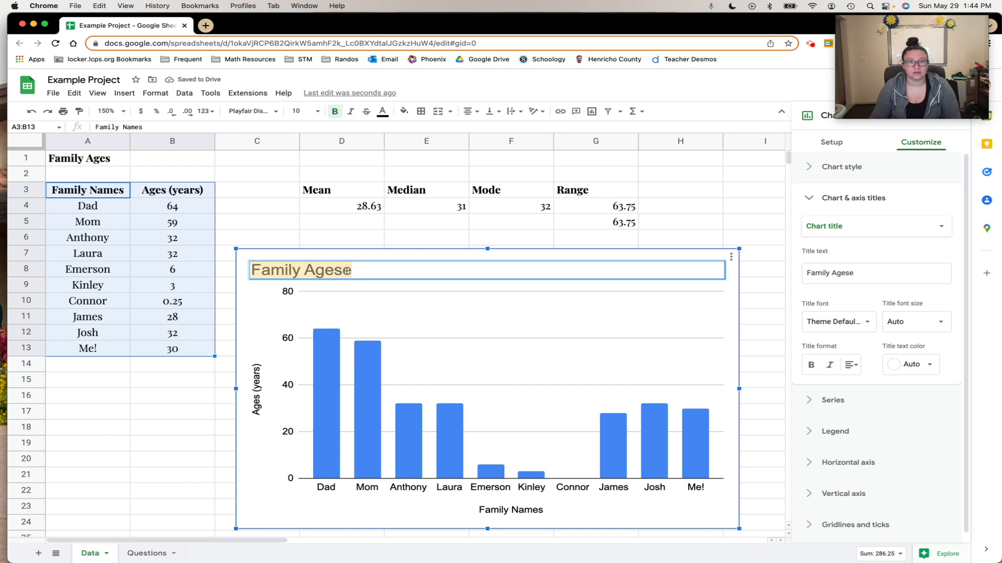
pyautogui.click(352, 271)
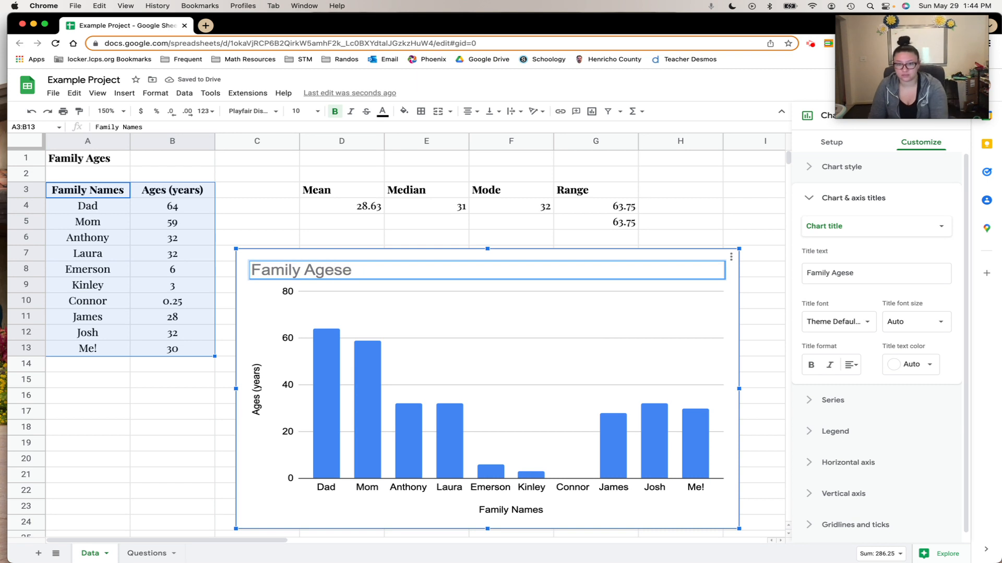
pyautogui.press('BackSpace')
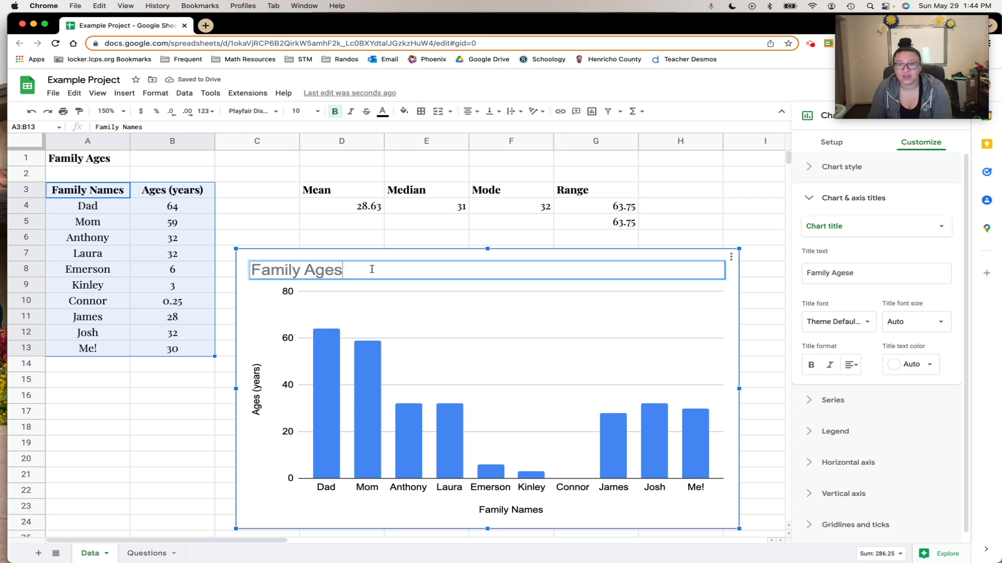
pyautogui.click(855, 368)
pyautogui.click(864, 386)
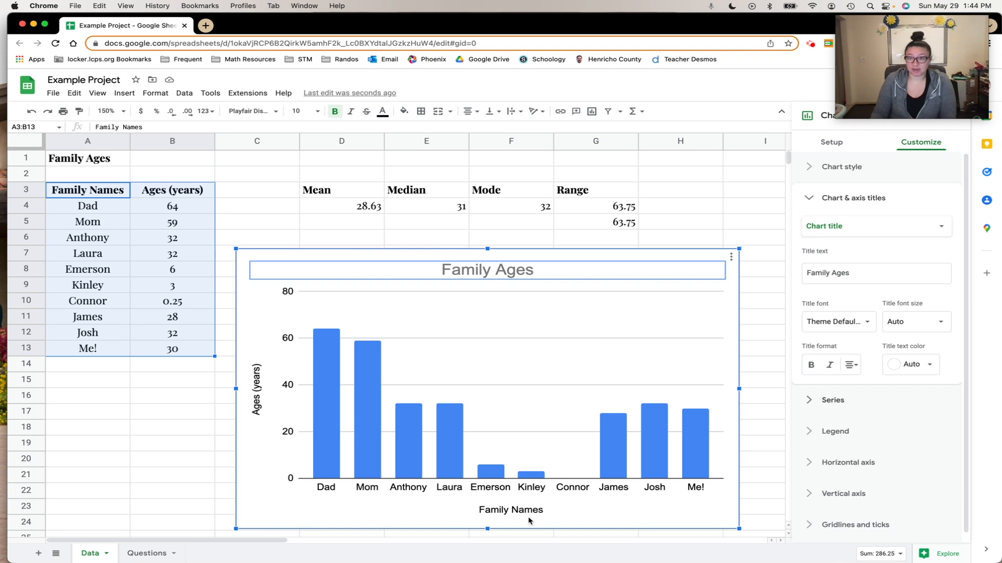
pyautogui.click(764, 355)
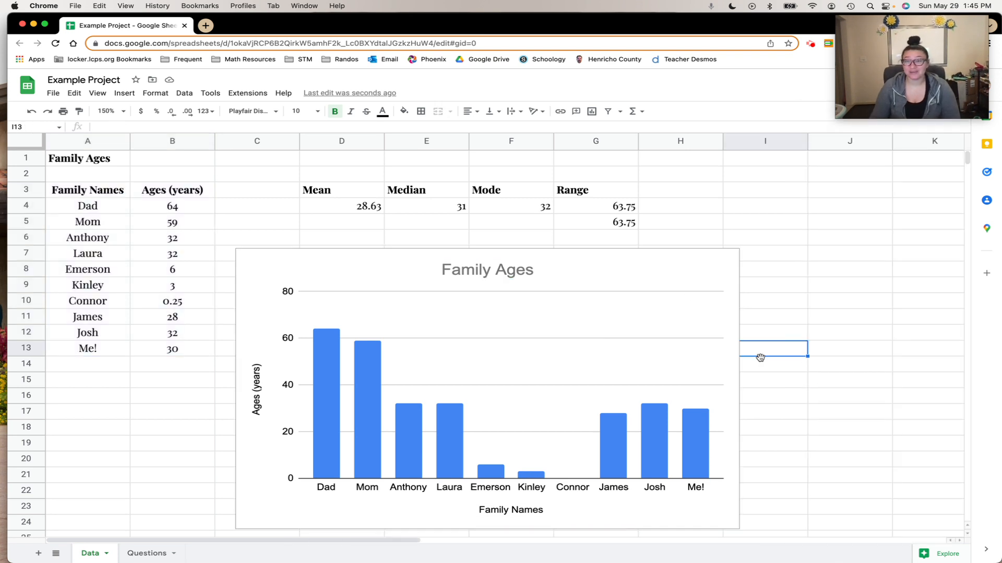
pyautogui.click(685, 283)
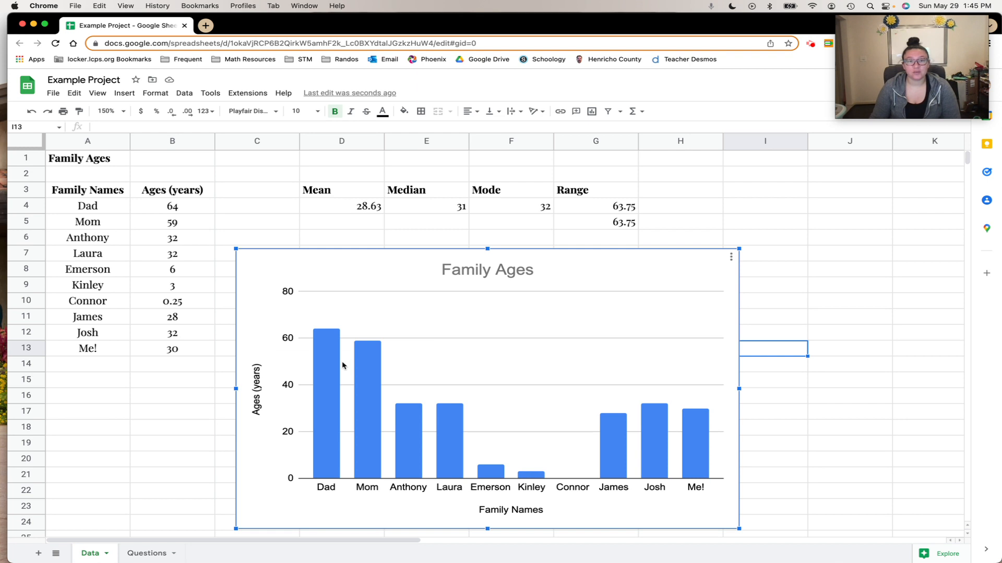
pyautogui.doubleClick(332, 372)
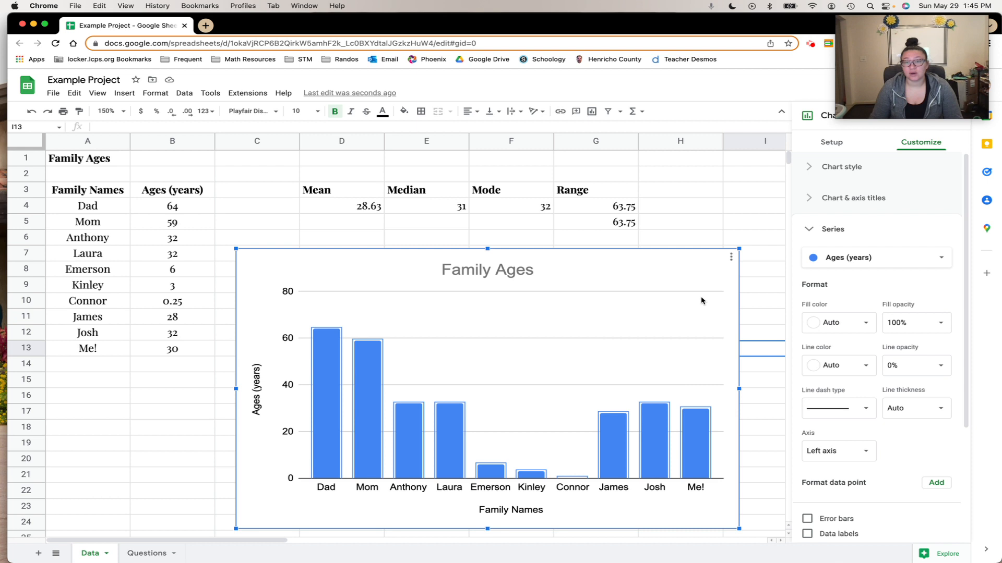
pyautogui.rightClick(322, 368)
pyautogui.click(322, 369)
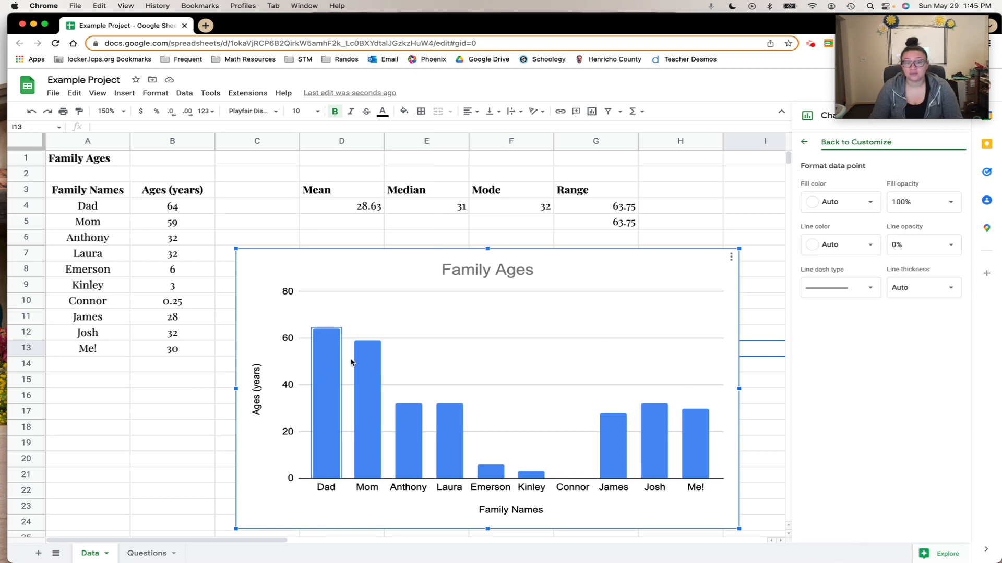
pyautogui.click(869, 202)
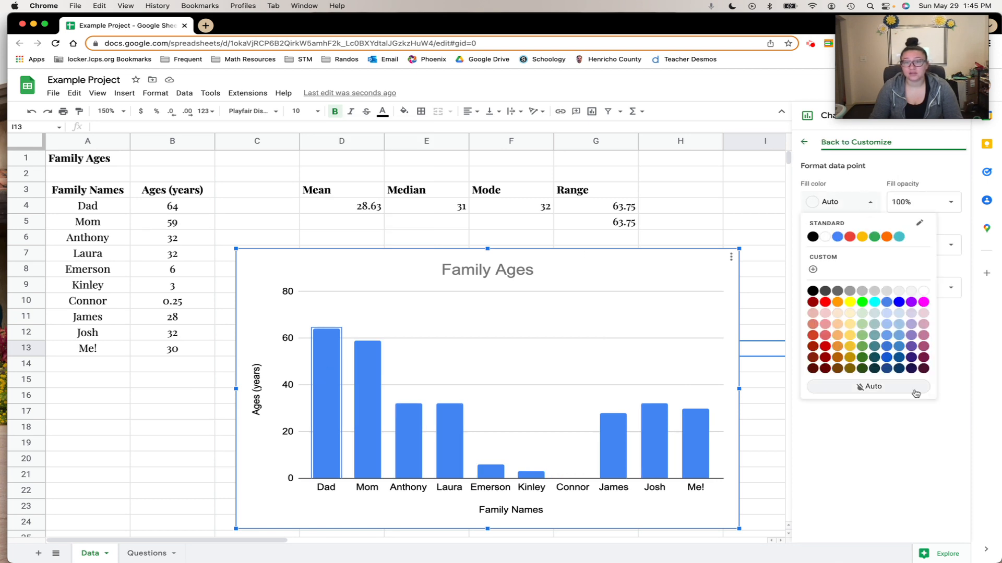
pyautogui.click(919, 405)
pyautogui.click(802, 143)
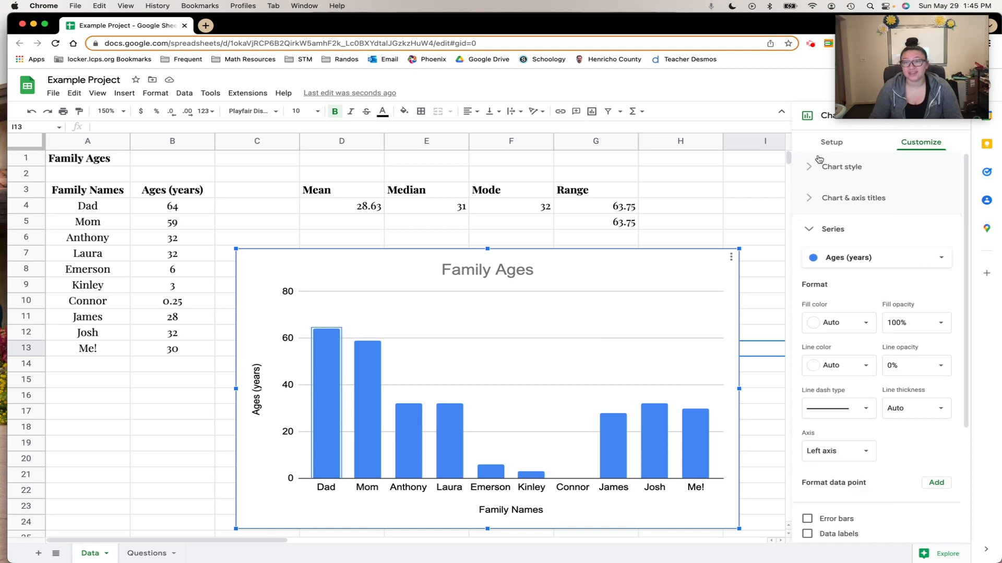
# Format the Dad bar's data point with a green fill colour
pyautogui.scroll(-5, 879, 341)
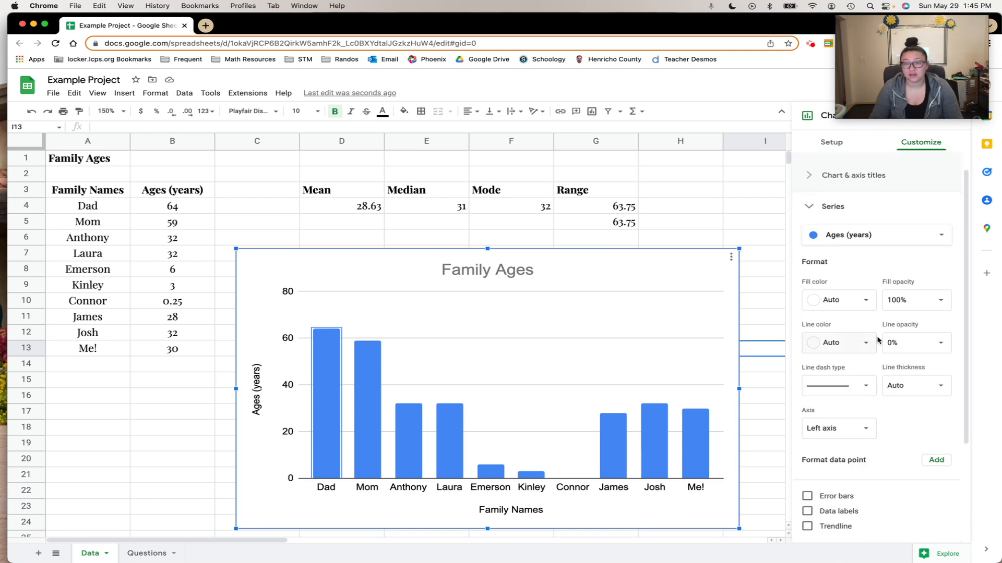
pyautogui.scroll(-2, 858, 369)
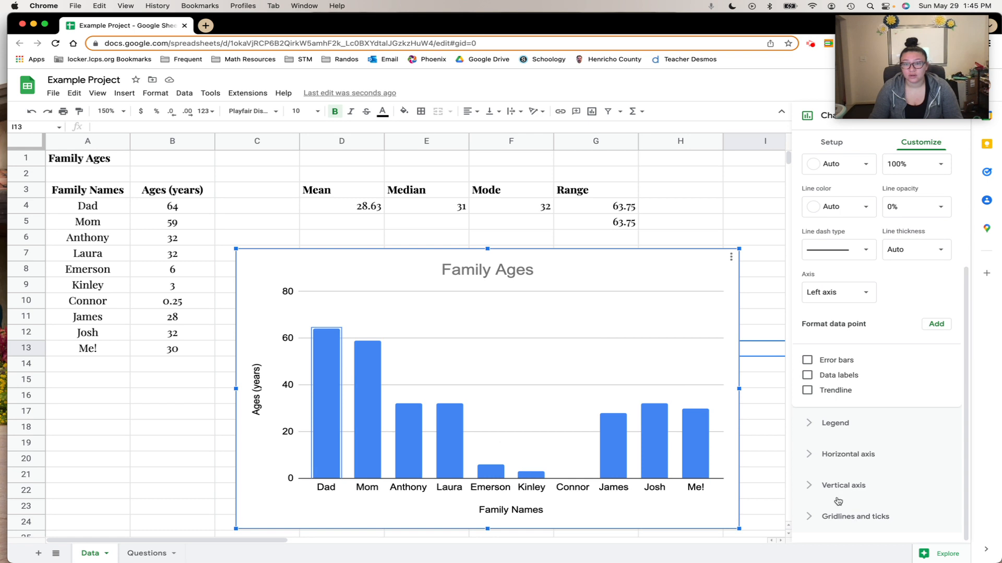
pyautogui.click(320, 395)
pyautogui.rightClick(320, 395)
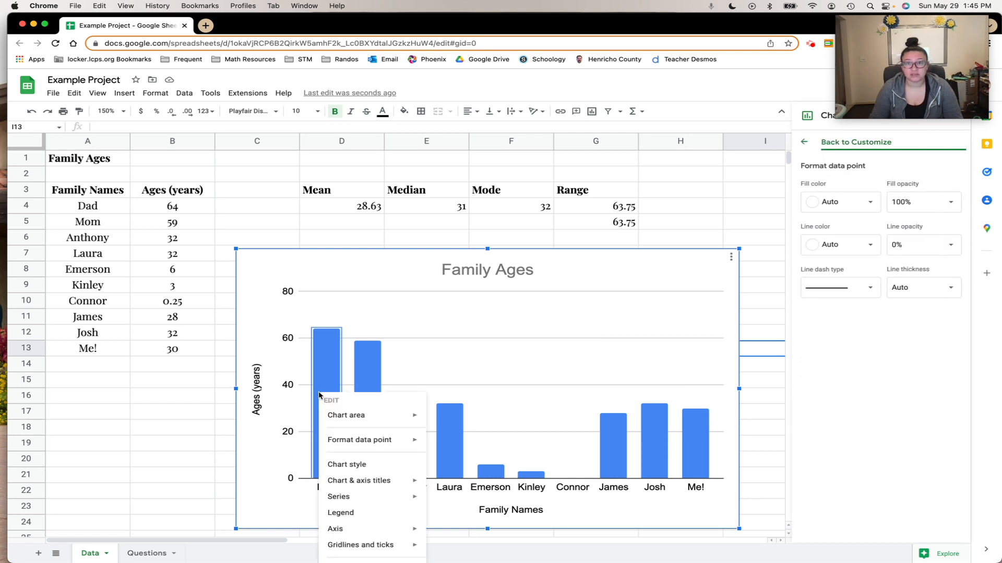
pyautogui.moveTo(353, 445)
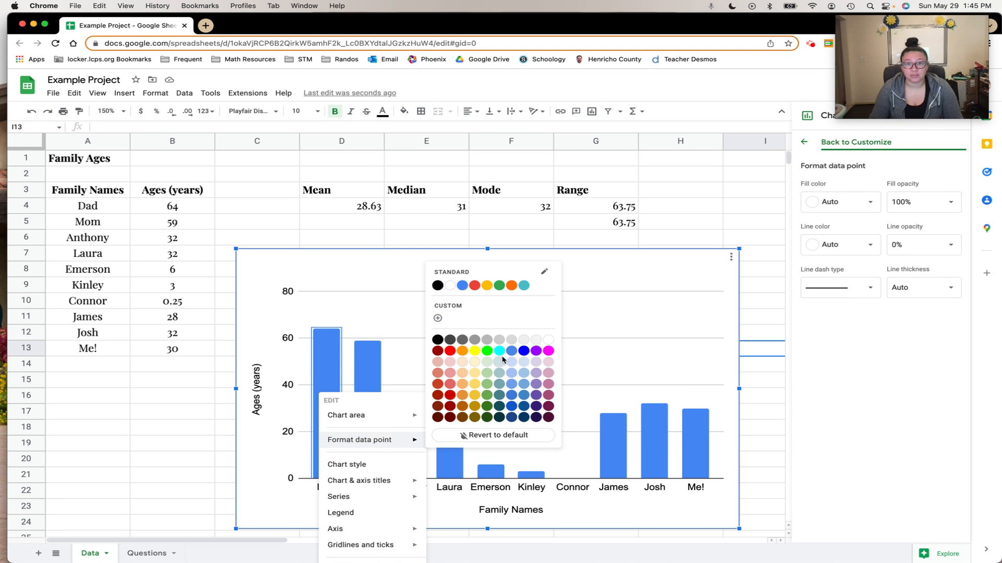
pyautogui.click(487, 351)
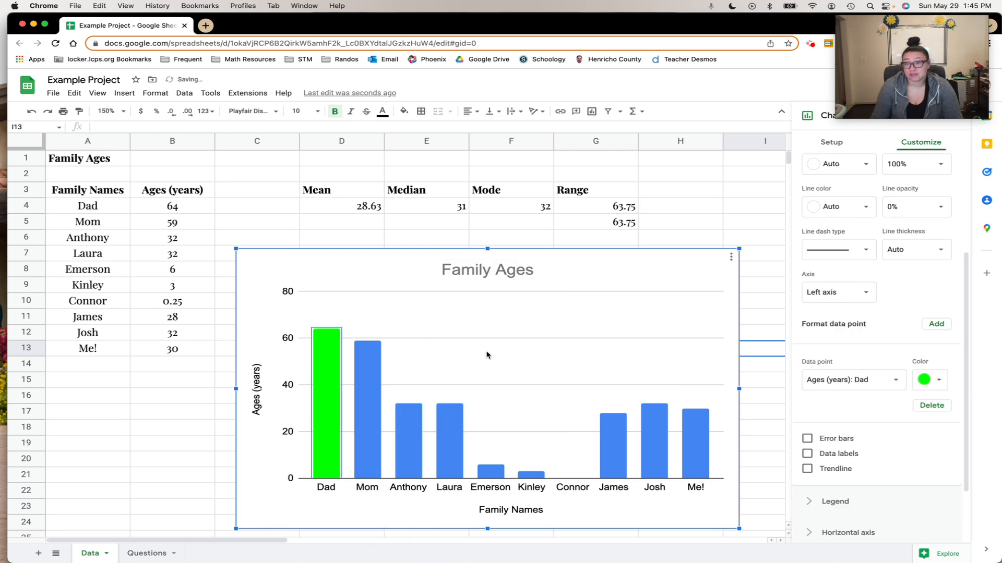
pyautogui.rightClick(372, 395)
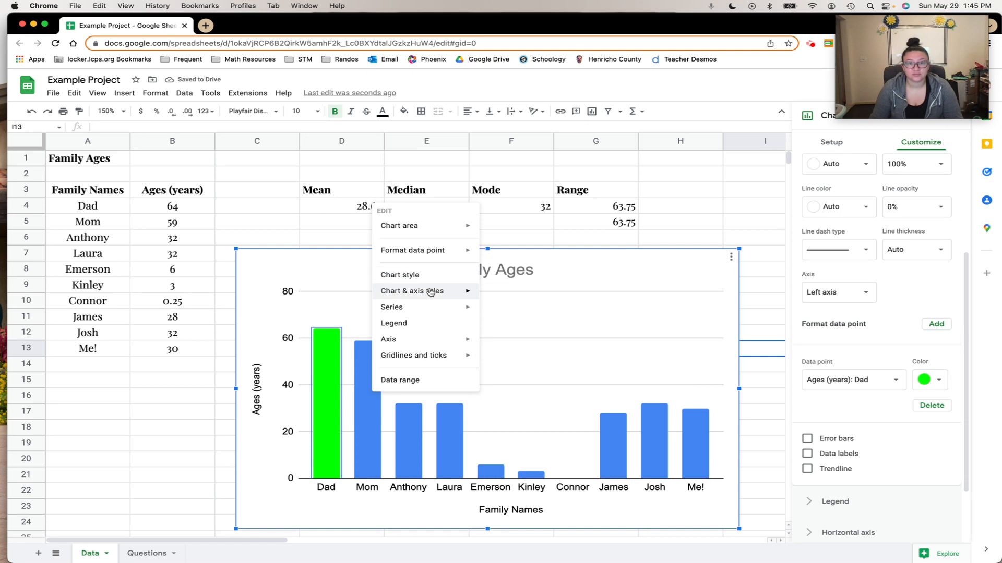
pyautogui.moveTo(425, 344)
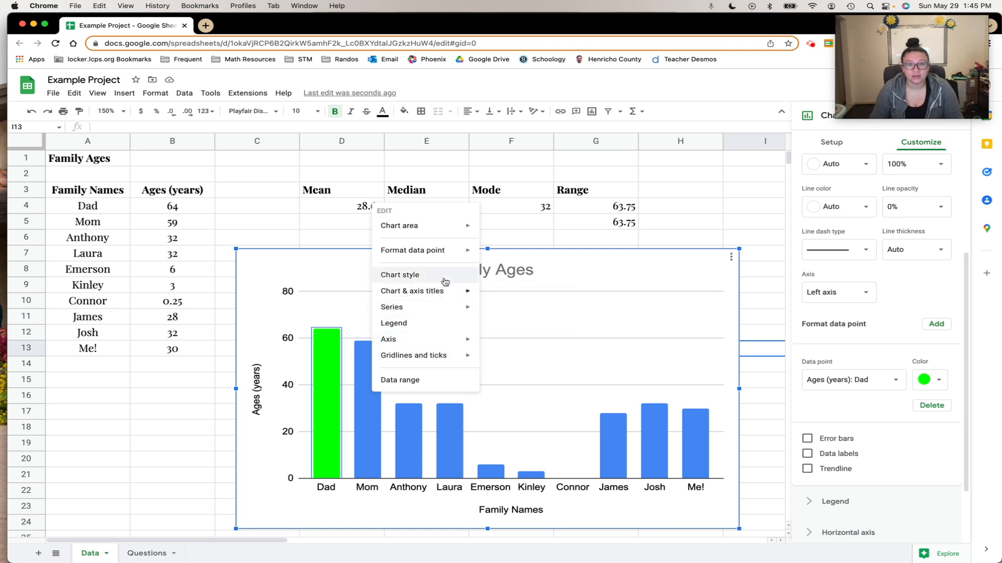
pyautogui.moveTo(443, 256)
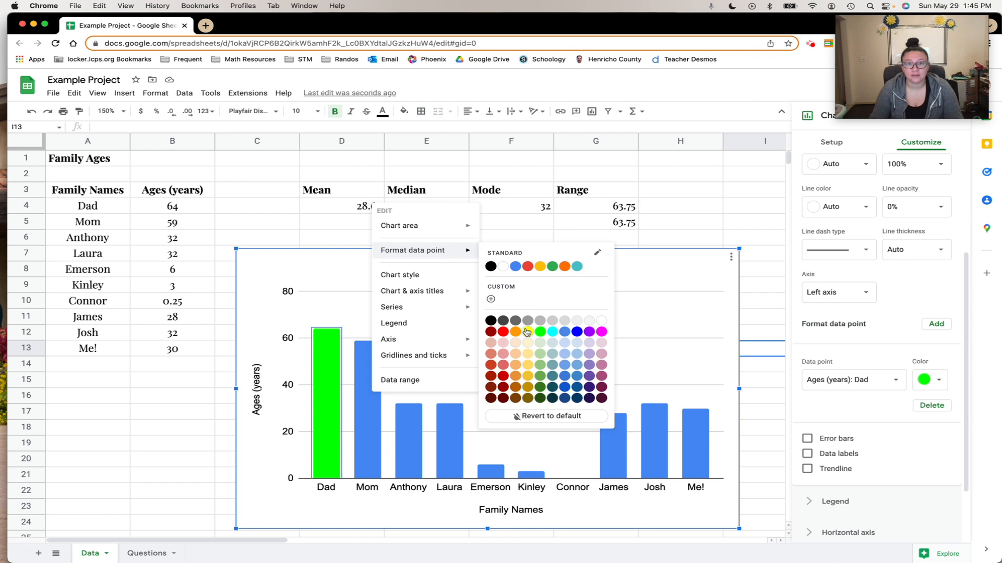
pyautogui.click(399, 462)
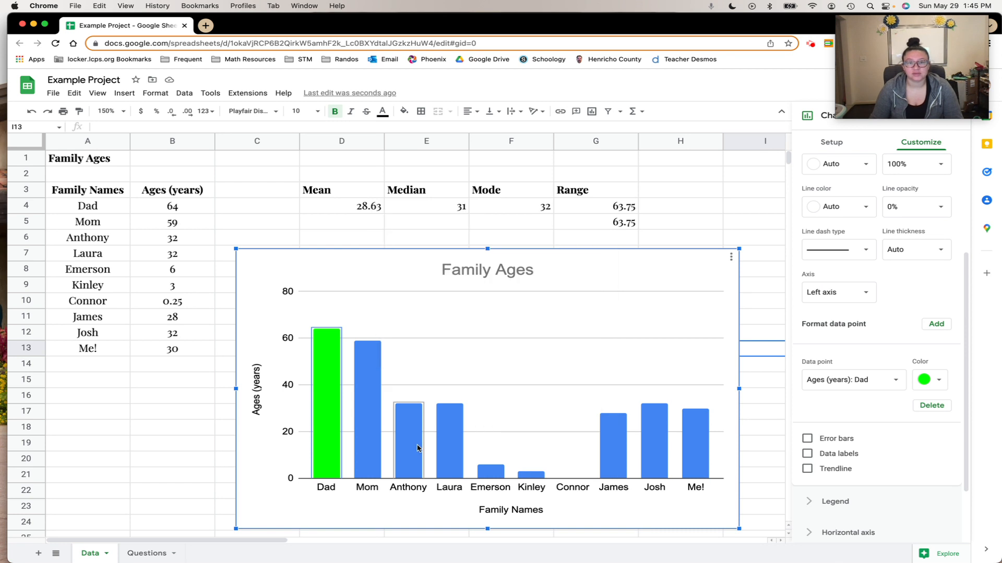
# Format the Anthony bar's data point with a red fill colour
pyautogui.rightClick(417, 439)
pyautogui.moveTo(463, 303)
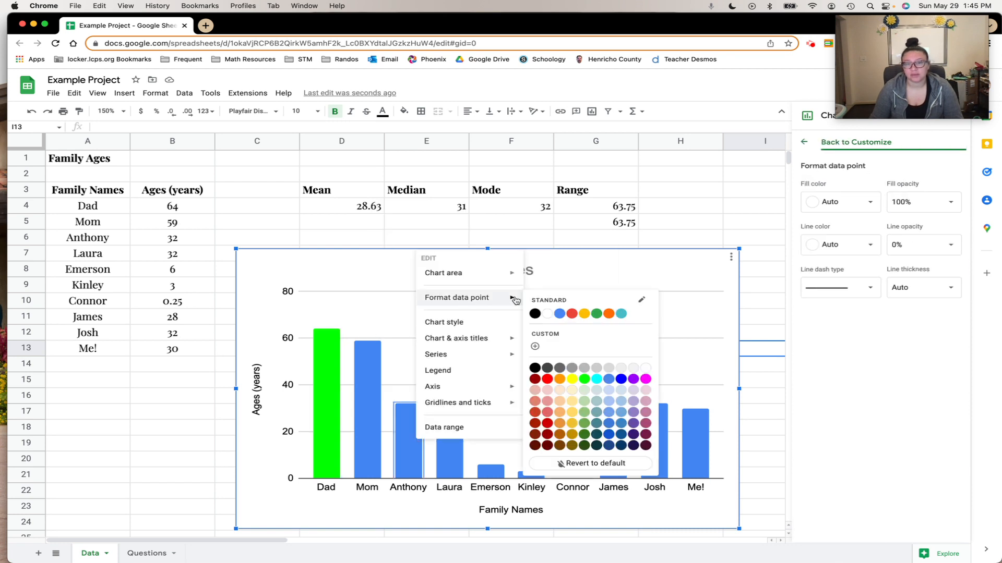
pyautogui.click(547, 423)
# Format the Laura bar's data point with a magenta fill colour
pyautogui.rightClick(453, 443)
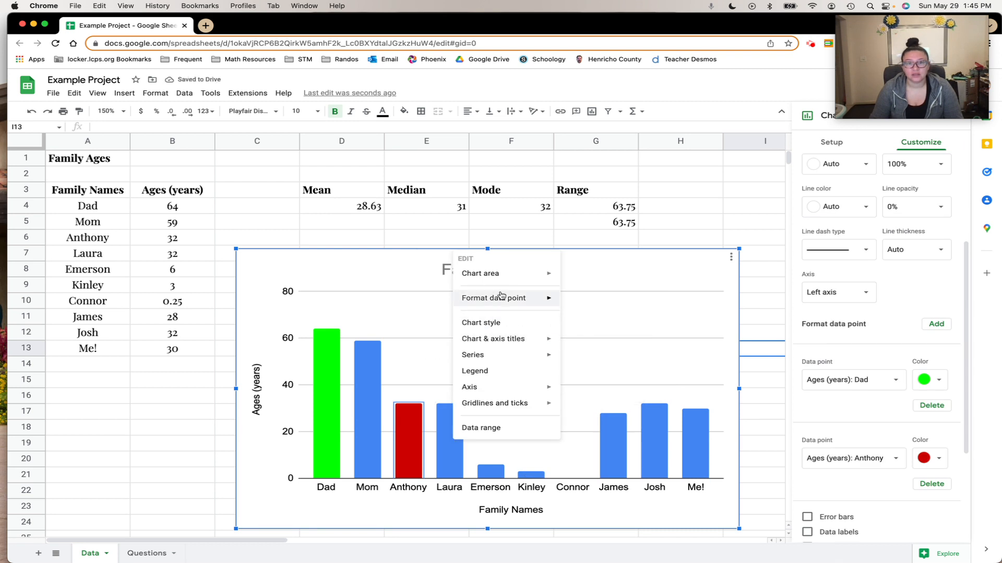
pyautogui.moveTo(501, 300)
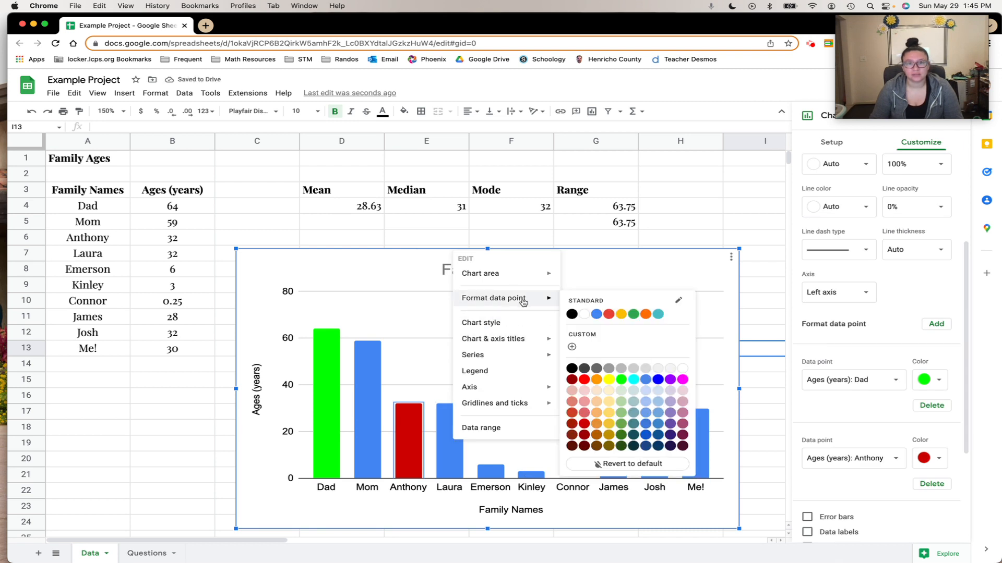
pyautogui.click(683, 379)
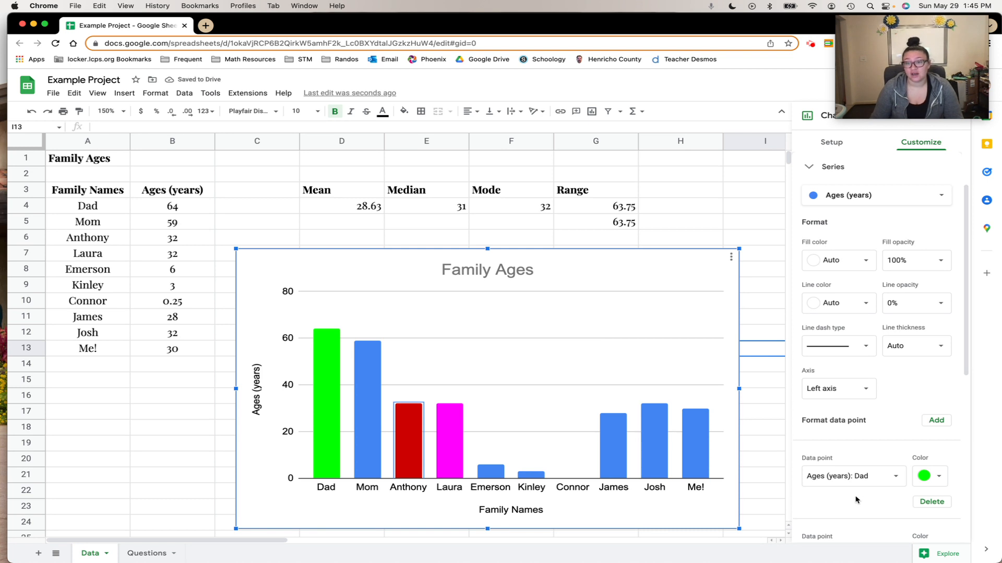
# Close the chart editor and undo the individual bar colour changes on the chart
pyautogui.scroll(-5, 858, 498)
pyautogui.scroll(-3, 862, 476)
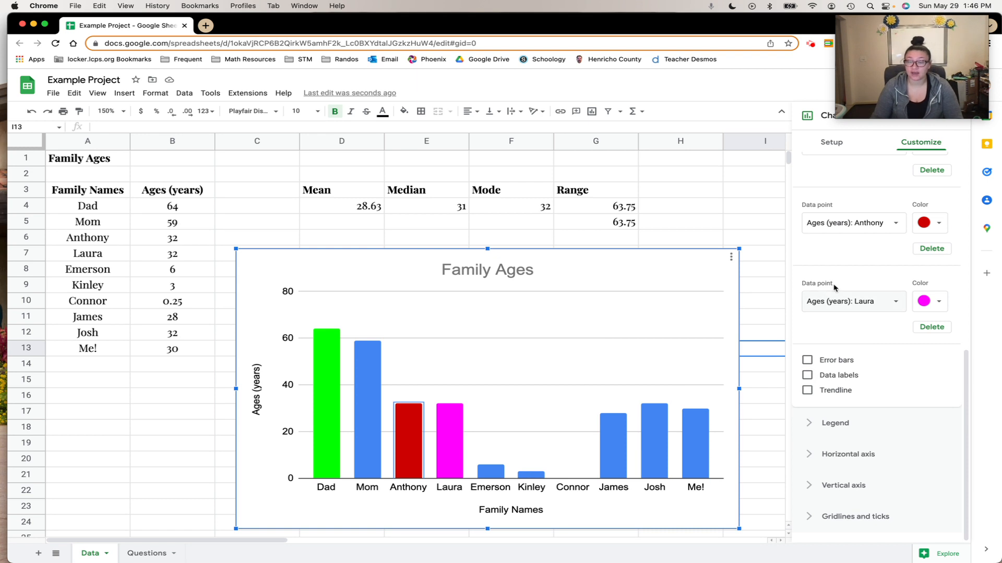
pyautogui.click(780, 298)
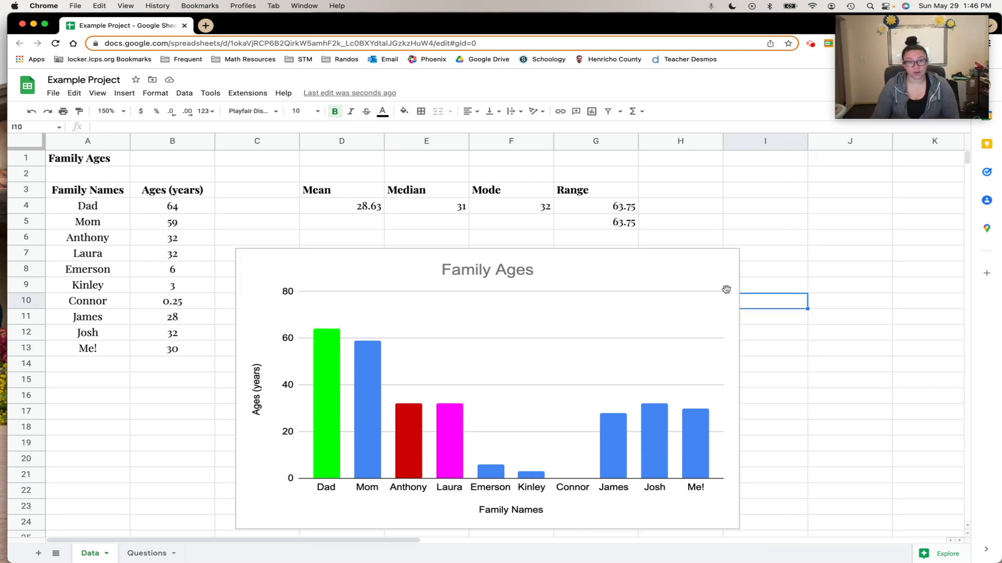
pyautogui.click(31, 113)
pyautogui.click(31, 113)
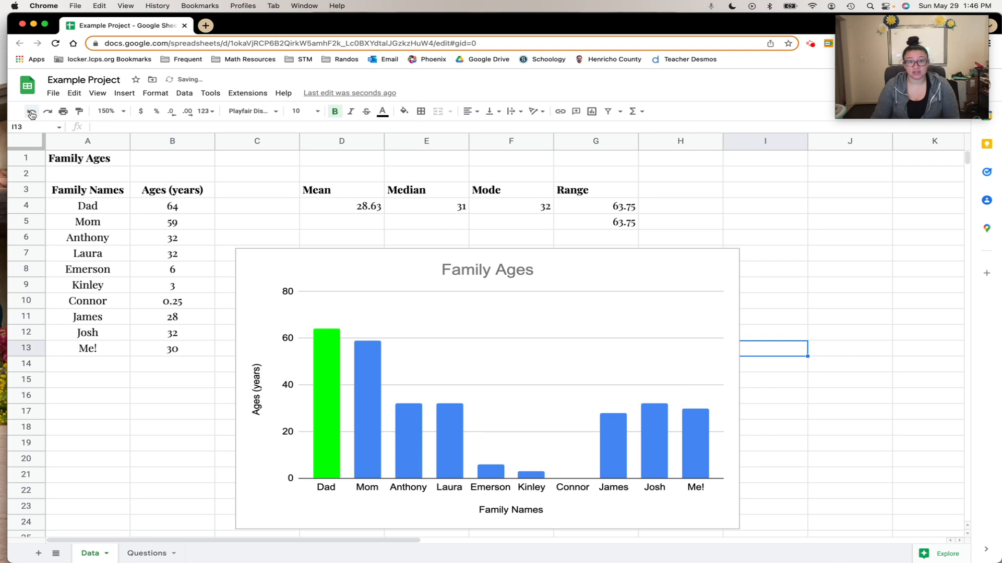
pyautogui.click(31, 113)
pyautogui.click(836, 312)
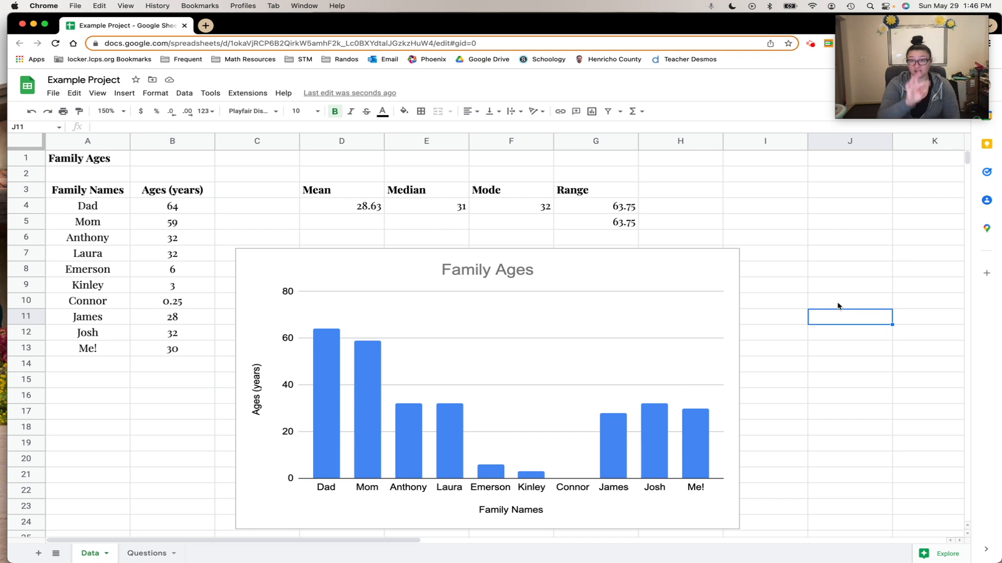
# Open the Questions sheet and scroll through its project questions
pyautogui.click(147, 553)
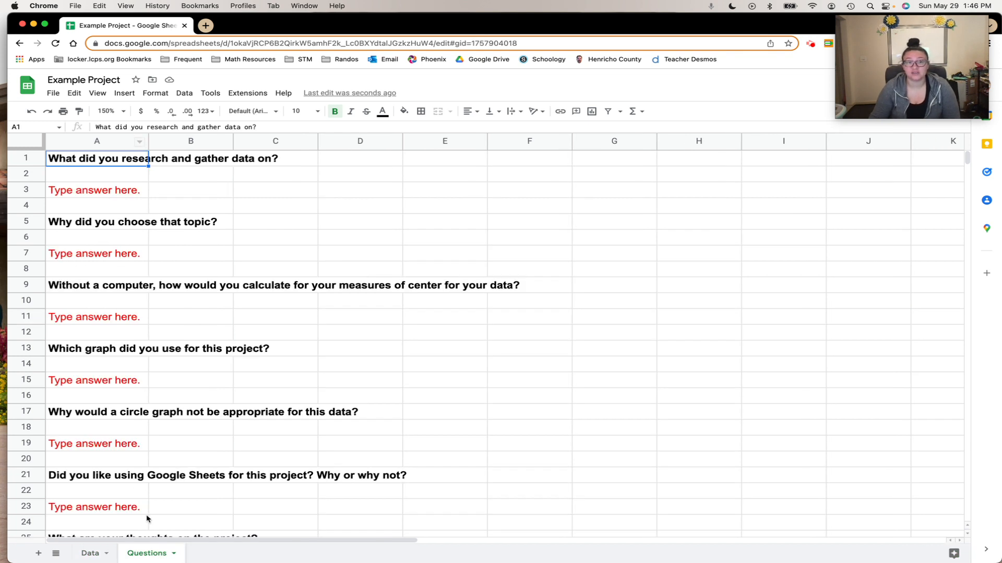
pyautogui.scroll(-3, 147, 519)
pyautogui.scroll(-3, 147, 517)
pyautogui.scroll(6, 123, 400)
# Enter sample text jflaksdjalj;f in answer cell A3, then undo the entry
pyautogui.click(82, 194)
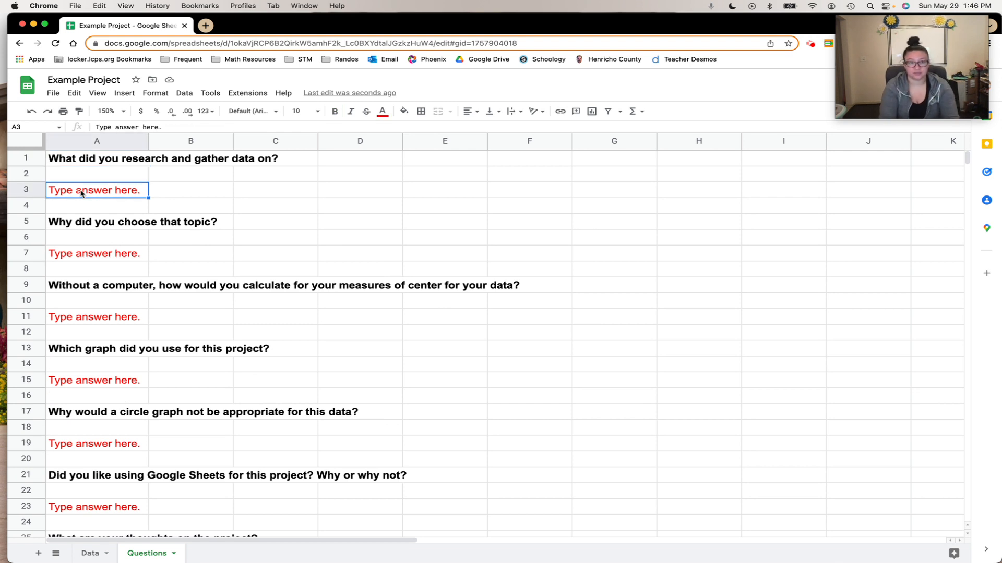
pyautogui.write('jflaksdjalj;f')
pyautogui.click(358, 214)
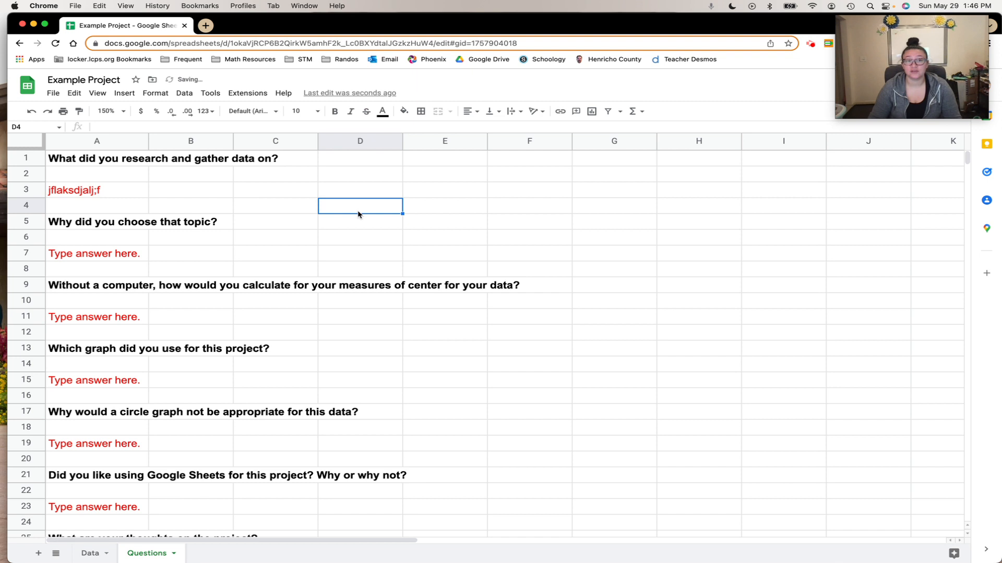
pyautogui.press('super+z')
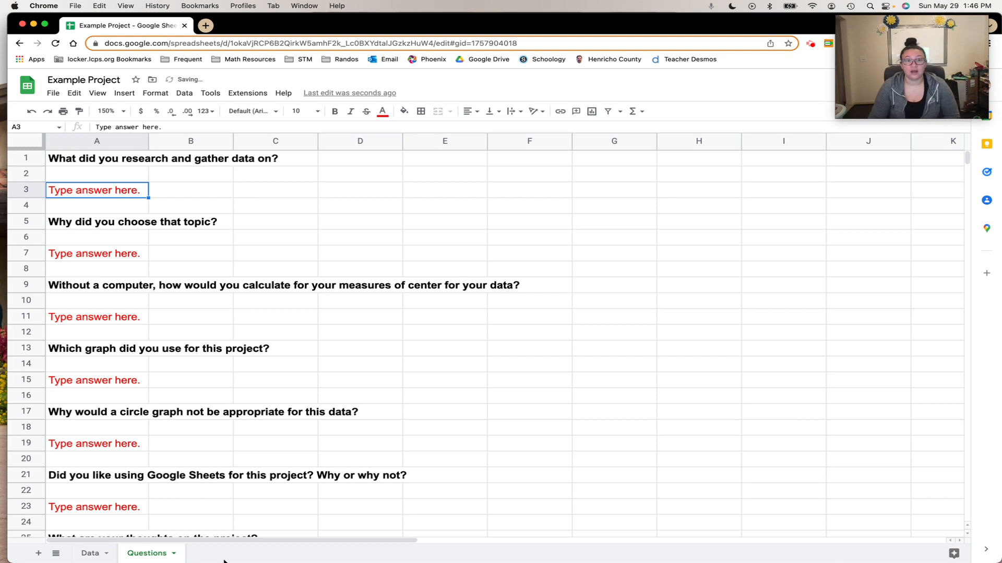
# Switch back to the Data sheet with the chart
pyautogui.click(81, 554)
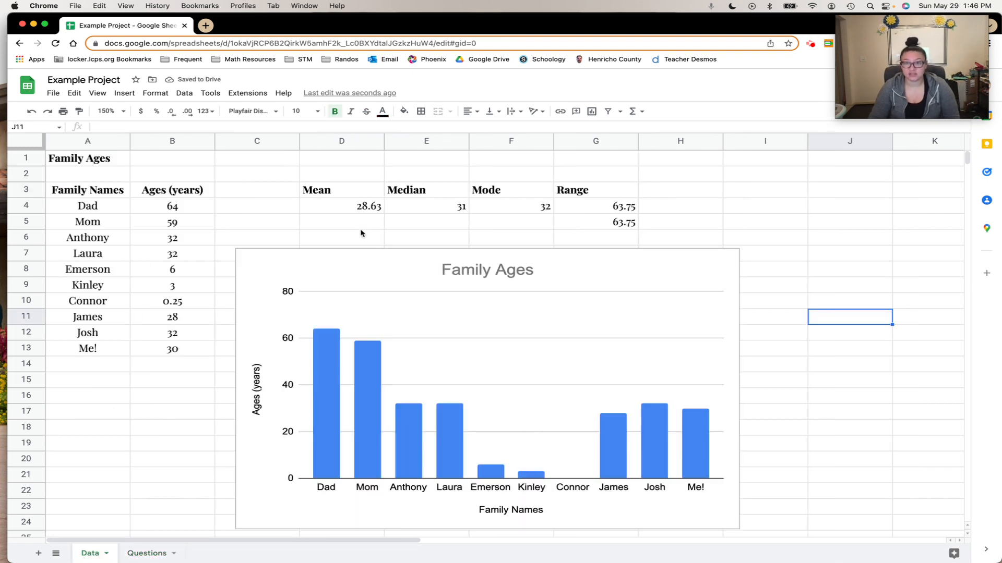